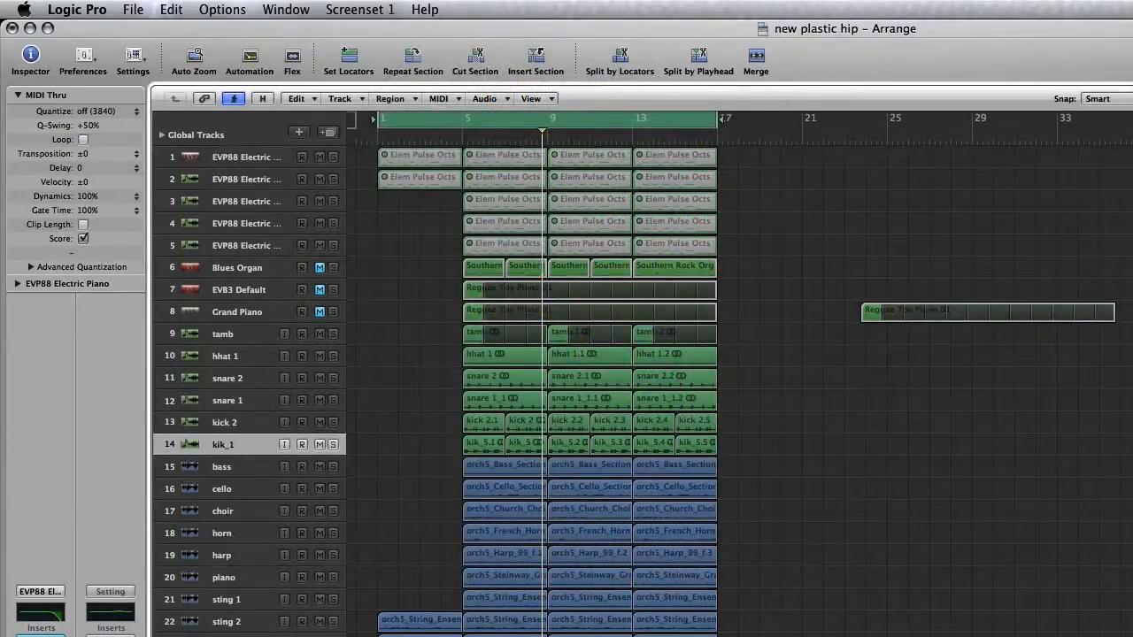
Play the arrangement from the beginning through the drum section and stop playback.
{"action": "key", "text": "Return"}
{"action": "key", "text": "space"}
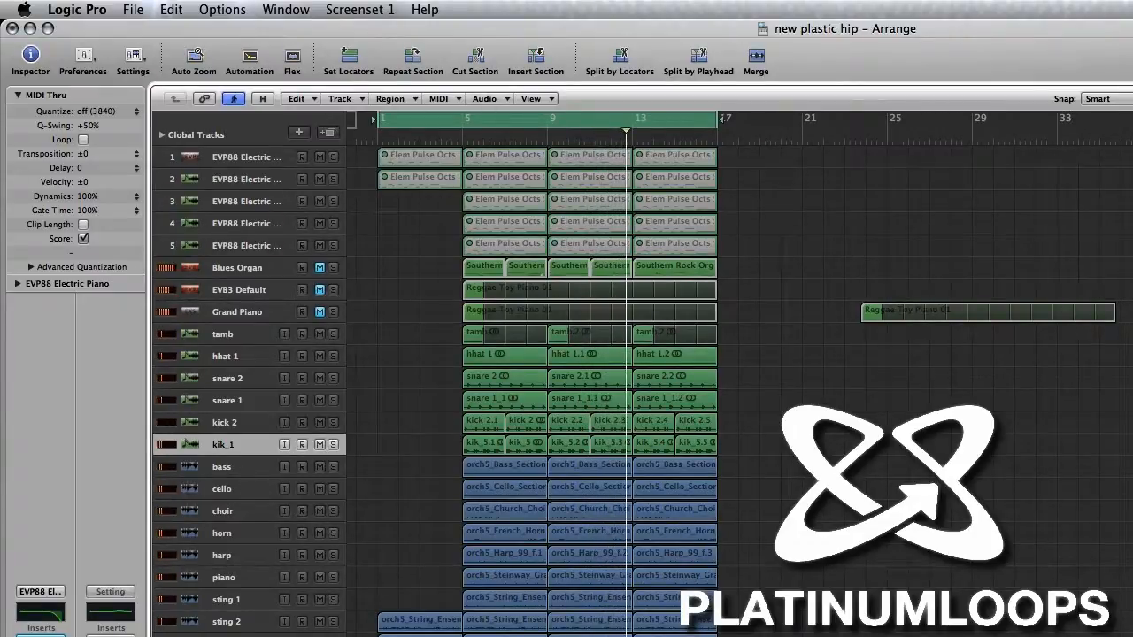
{"action": "key", "text": "space"}
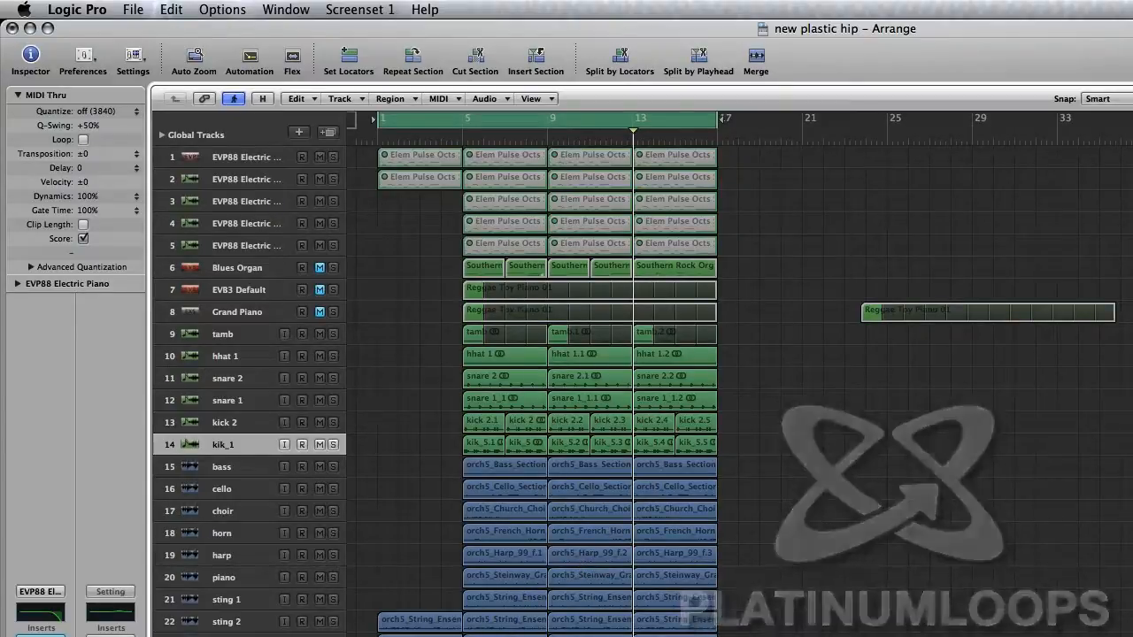
Open the mixer and trace the drum channels' Bus 1 output routing to the Drum Bus channel.
{"action": "key", "text": "x"}
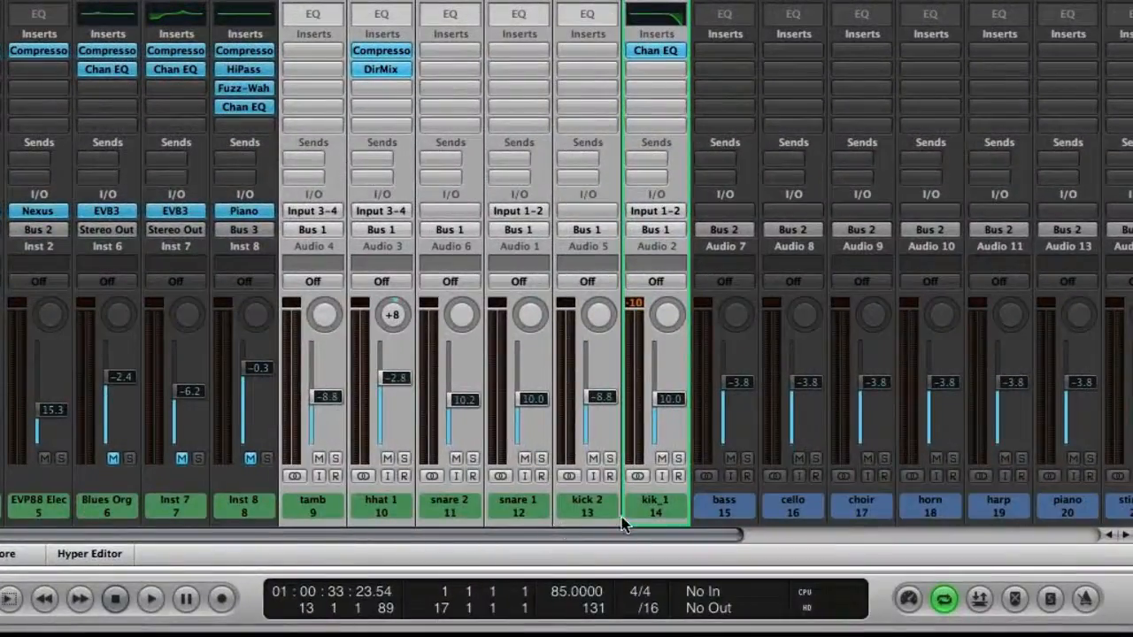
{"action": "left_click_drag", "start_coordinate": [675, 560], "coordinate": [320, 531]}
{"action": "left_click", "coordinate": [324, 237]}
{"action": "mouse_move", "coordinate": [335, 298]}
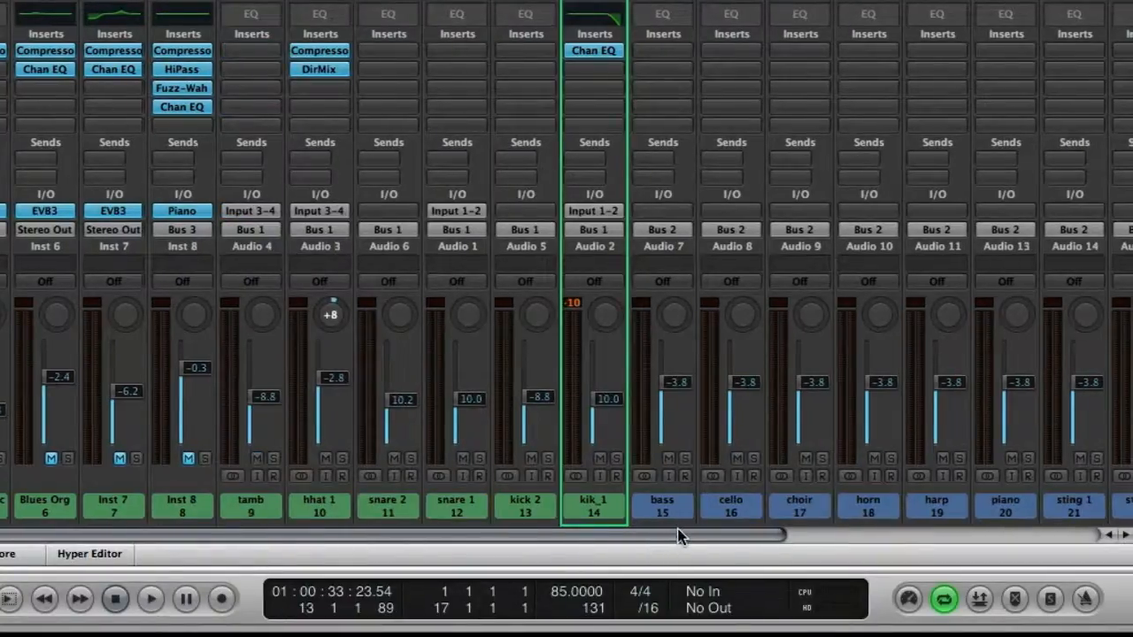
{"action": "left_click_drag", "start_coordinate": [674, 533], "coordinate": [977, 534]}
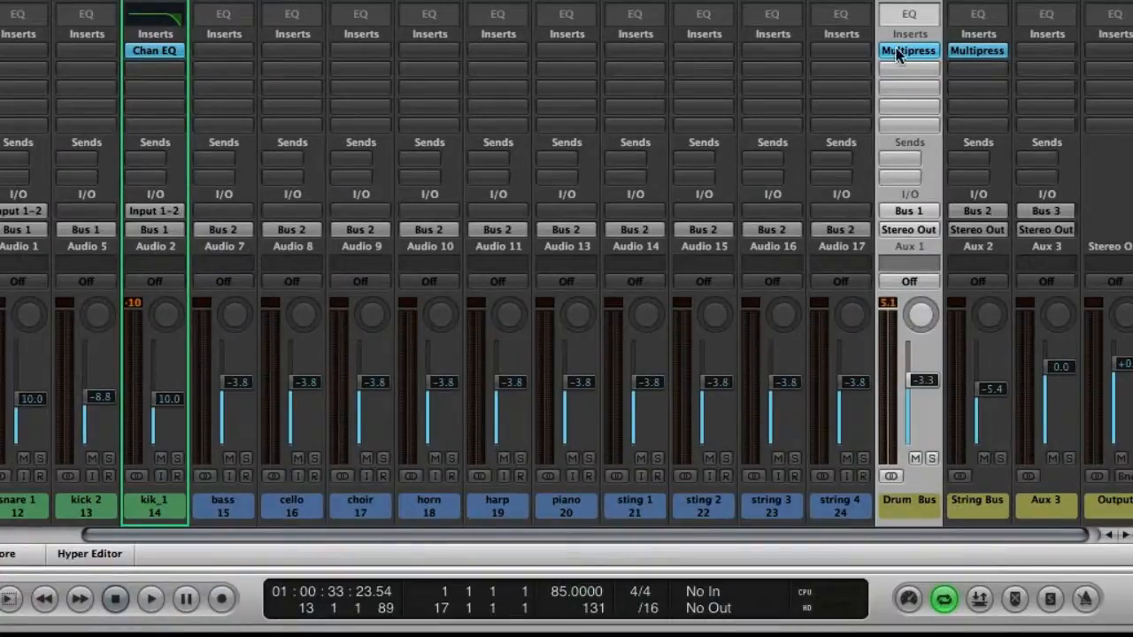
Pick the Multipressor from the Dynamics plug-ins for the Drum Bus insert and open the Drum Bus Multipressor's settings.
{"action": "left_click", "coordinate": [902, 78]}
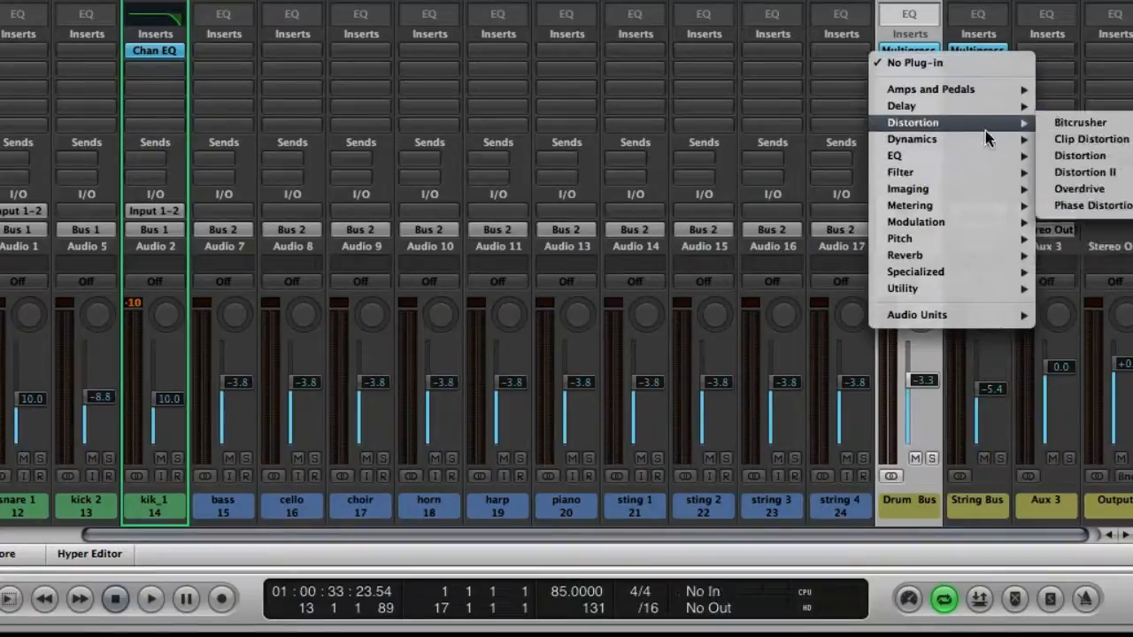
{"action": "mouse_move", "coordinate": [991, 139]}
{"action": "key", "text": "Down"}
{"action": "key", "text": "Down"}
{"action": "key", "text": "Down"}
{"action": "key", "text": "Down"}
{"action": "key", "text": "Down"}
{"action": "key", "text": "Down"}
{"action": "key", "text": "Down"}
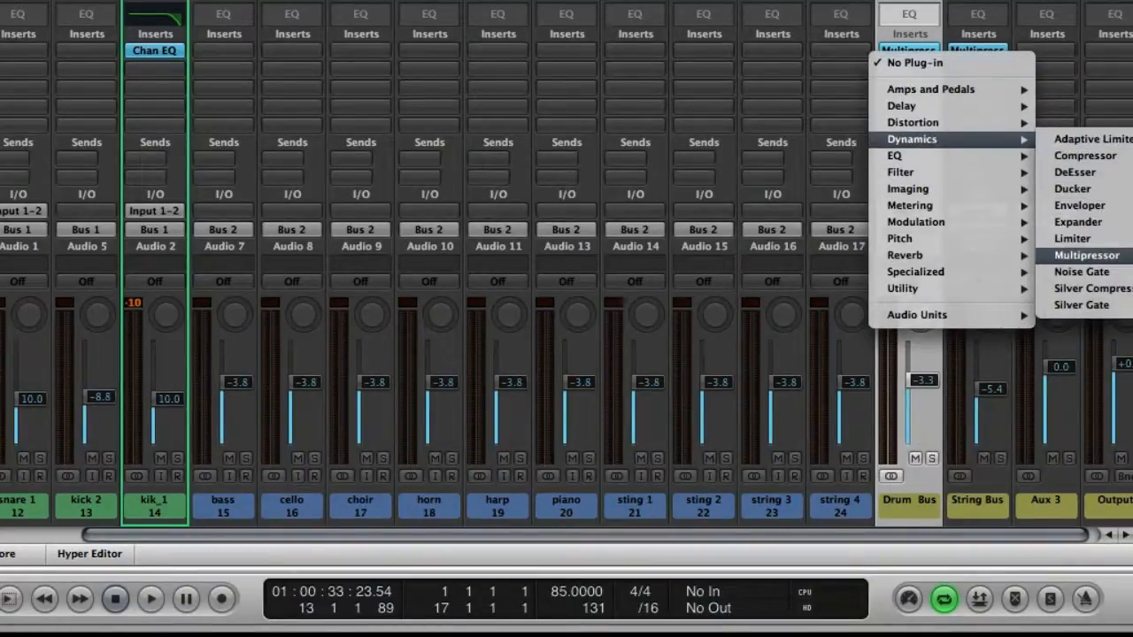
{"action": "key", "text": "Return"}
{"action": "left_click", "coordinate": [908, 51]}
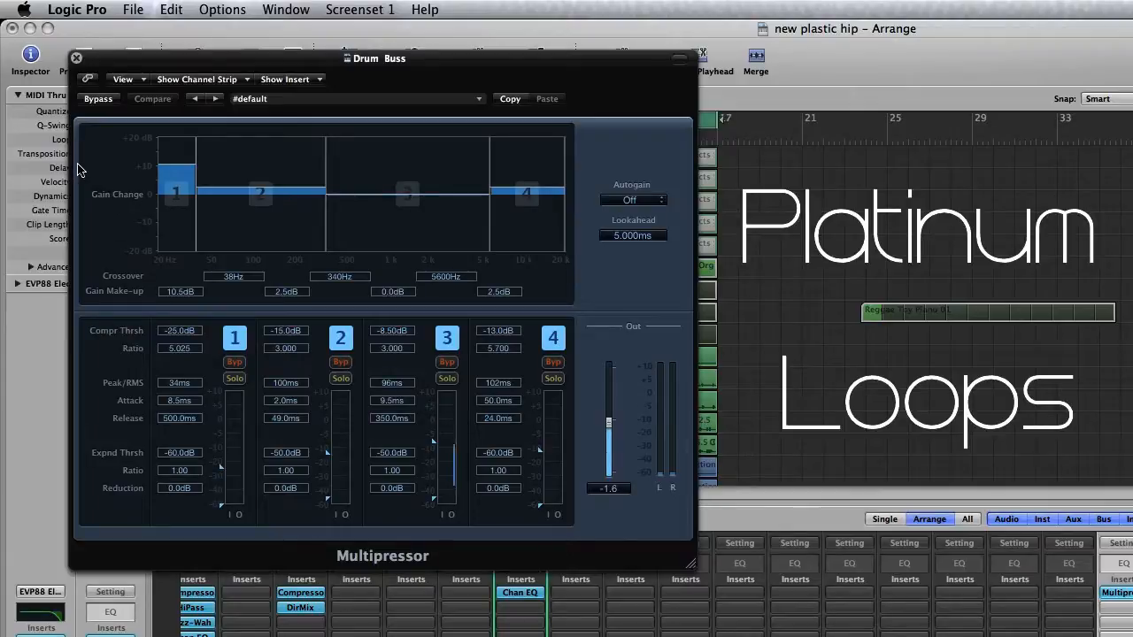
Bypass the Drum Bus Multipressor during playback and re-enable it to compare the drum sound.
{"action": "left_click", "coordinate": [97, 99]}
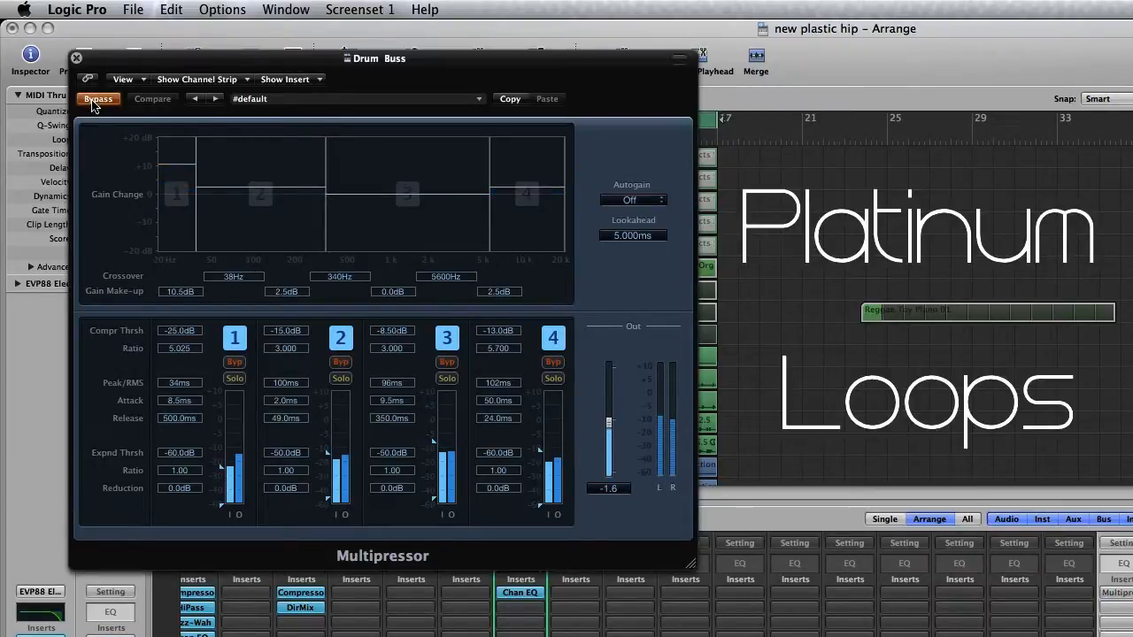
{"action": "left_click", "coordinate": [97, 99]}
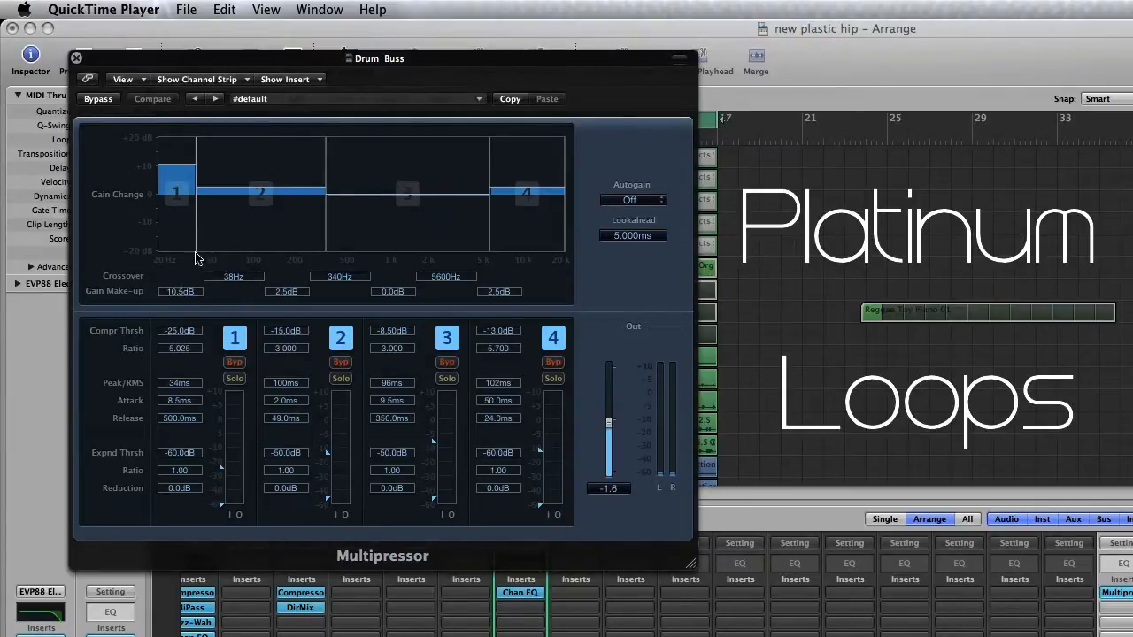
Try gain make-up of 5.5 dB on band 1 and 1.5 dB on band 2, and reset both bands to 0.0 dB.
{"action": "mouse_move", "coordinate": [180, 243]}
{"action": "mouse_move", "coordinate": [180, 295]}
{"action": "left_mouse_down"}
{"action": "mouse_move", "coordinate": [174, 350]}
{"action": "mouse_move", "coordinate": [176, 306]}
{"action": "left_mouse_up"}
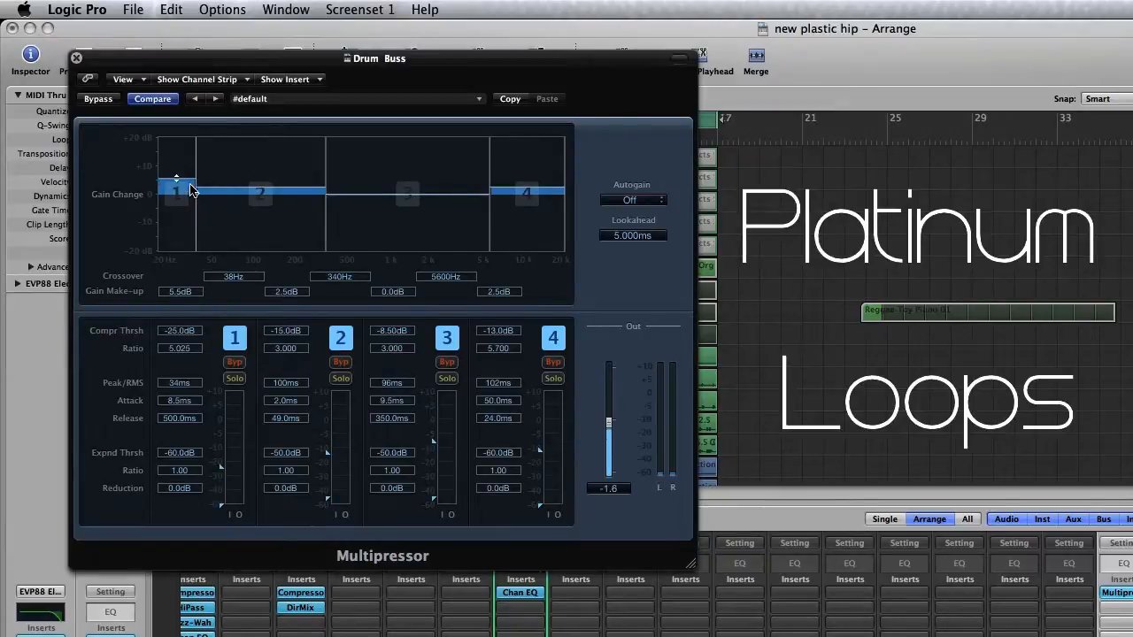
{"action": "mouse_move", "coordinate": [192, 190]}
{"action": "left_mouse_down"}
{"action": "mouse_move", "coordinate": [248, 185]}
{"action": "mouse_move", "coordinate": [273, 227]}
{"action": "mouse_move", "coordinate": [281, 171]}
{"action": "mouse_move", "coordinate": [244, 192]}
{"action": "mouse_move", "coordinate": [245, 218]}
{"action": "mouse_move", "coordinate": [295, 177]}
{"action": "mouse_move", "coordinate": [222, 195]}
{"action": "mouse_move", "coordinate": [184, 187]}
{"action": "mouse_move", "coordinate": [194, 192]}
{"action": "left_mouse_up"}
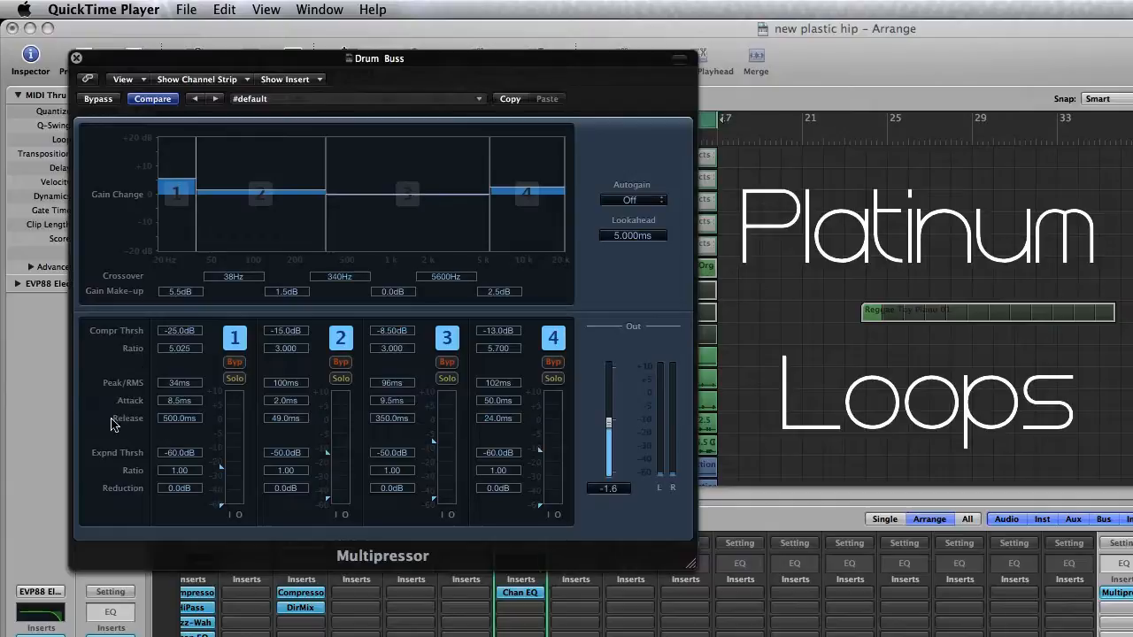
{"action": "left_click", "coordinate": [126, 362]}
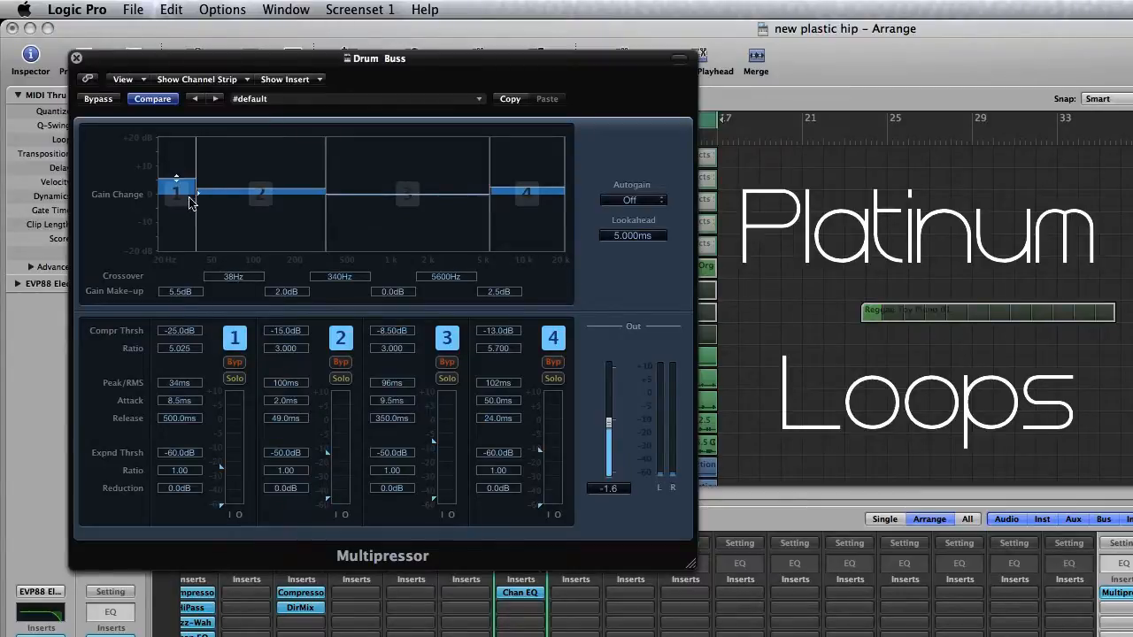
{"action": "left_click_drag", "start_coordinate": [183, 192], "coordinate": [179, 202]}
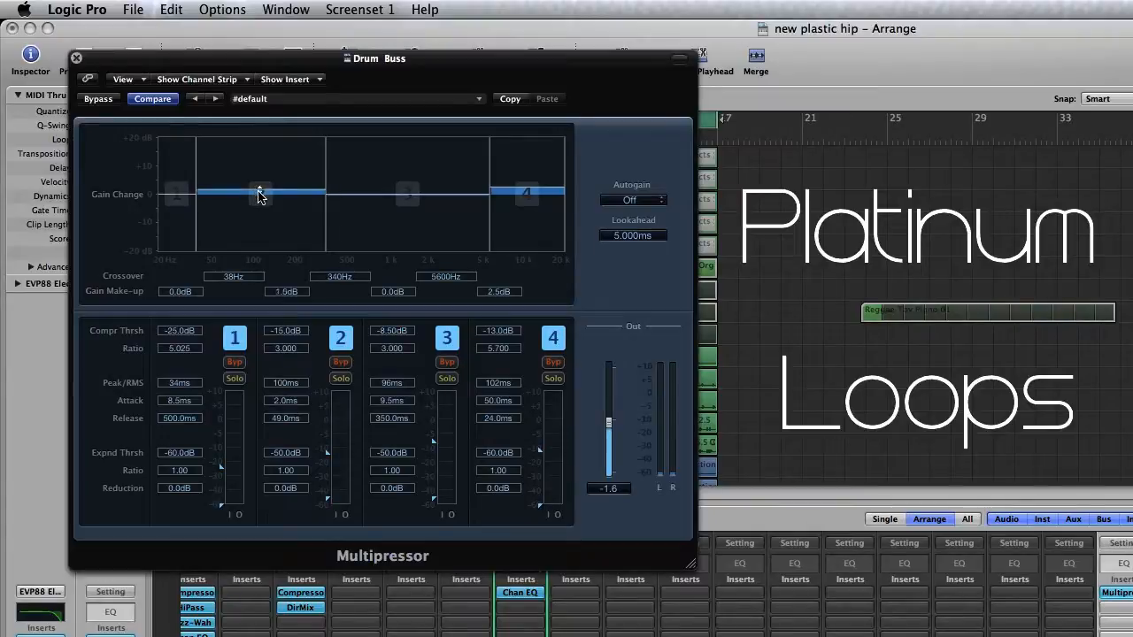
{"action": "left_click_drag", "start_coordinate": [261, 189], "coordinate": [260, 199]}
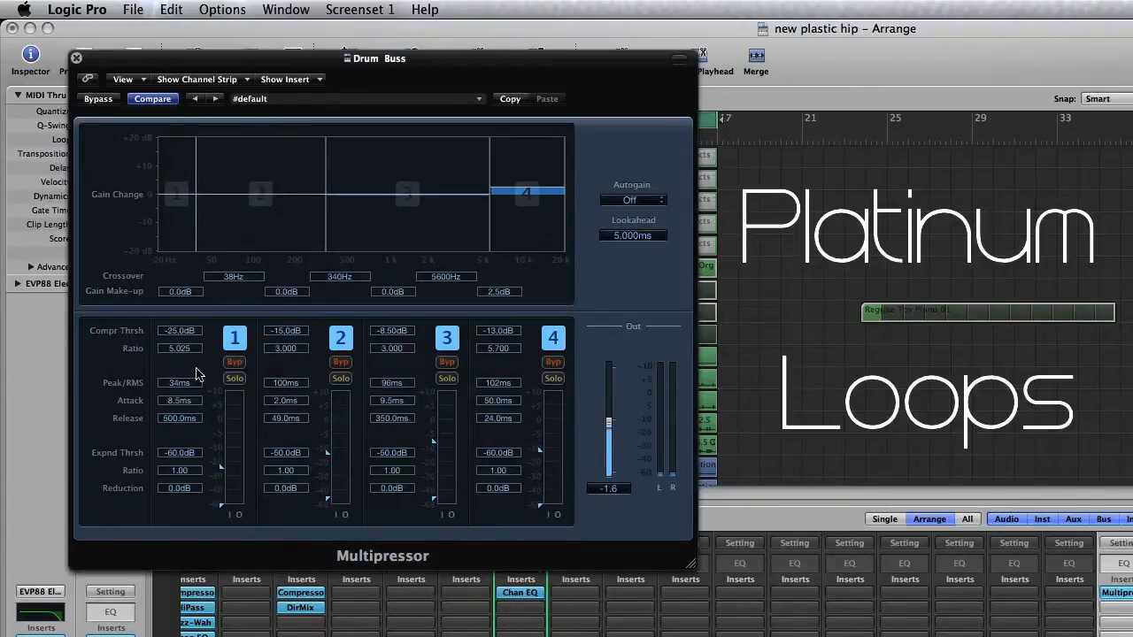
Solo band 1 while raising its gain make-up to 10.0 dB and its upper crossover to 40 Hz, and end the solo.
{"action": "left_click", "coordinate": [235, 379]}
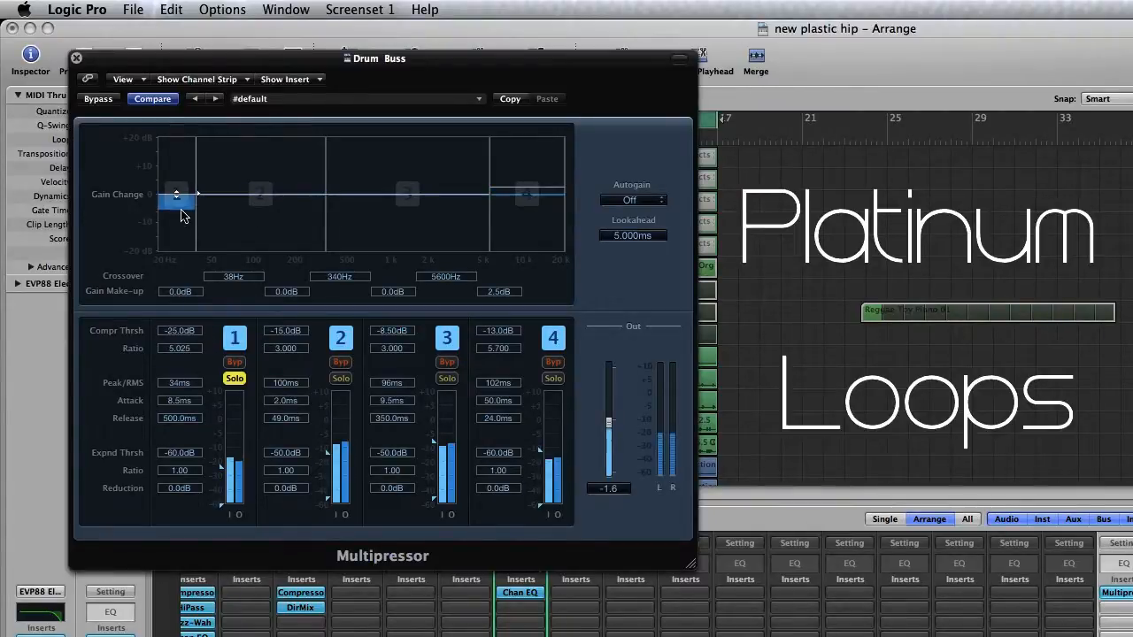
{"action": "left_click_drag", "start_coordinate": [182, 198], "coordinate": [182, 158]}
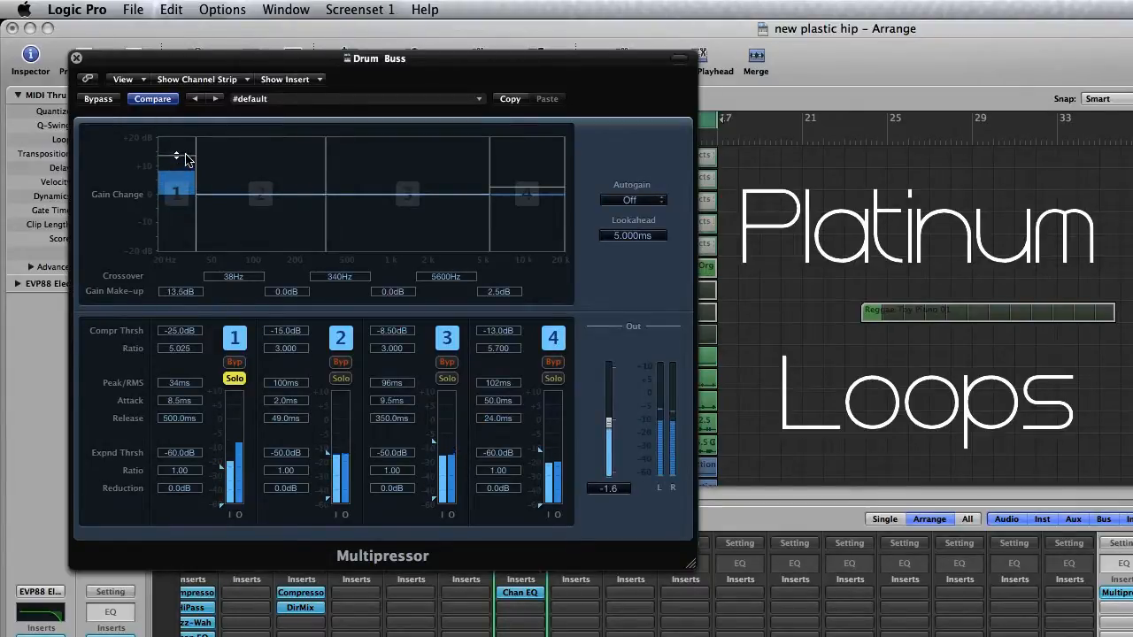
{"action": "mouse_move", "coordinate": [196, 208]}
{"action": "left_mouse_down"}
{"action": "mouse_move", "coordinate": [324, 211]}
{"action": "mouse_move", "coordinate": [203, 212]}
{"action": "mouse_move", "coordinate": [197, 195]}
{"action": "left_mouse_up"}
{"action": "left_click", "coordinate": [229, 379]}
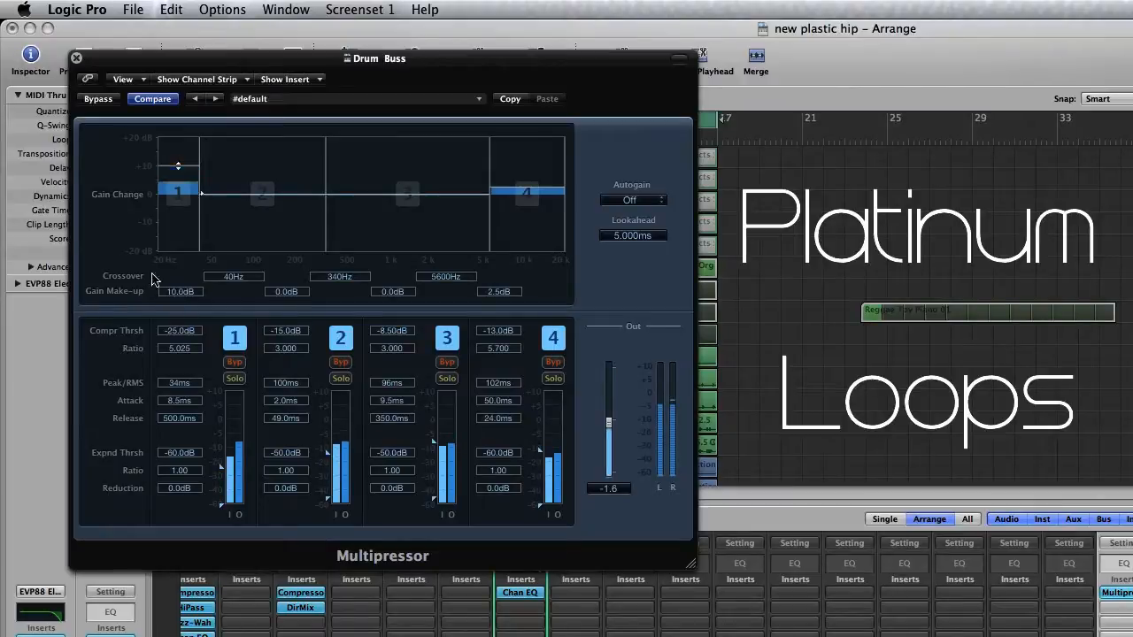
Set band 1's compressor ratio to 5.700 and its compression threshold to -26.0 dB.
{"action": "left_click", "coordinate": [176, 349], "text": "alt"}
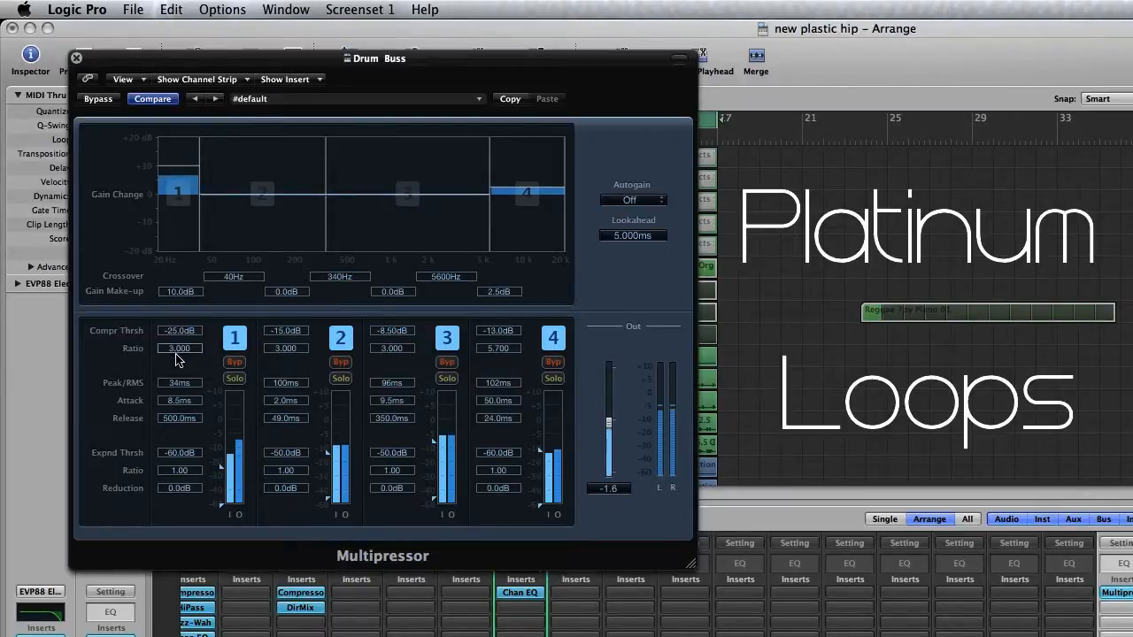
{"action": "left_click_drag", "start_coordinate": [176, 358], "coordinate": [175, 334]}
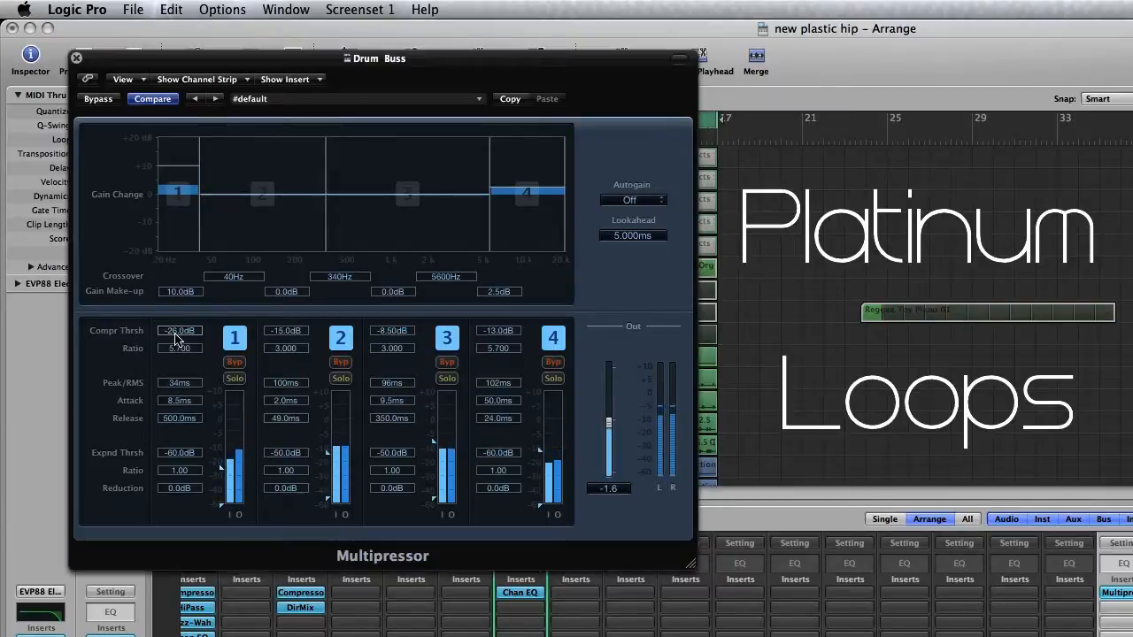
Audition band 2 in solo, set its crossovers to 45 Hz and 390 Hz, and give it 2.0 dB of gain make-up.
{"action": "left_click", "coordinate": [340, 378]}
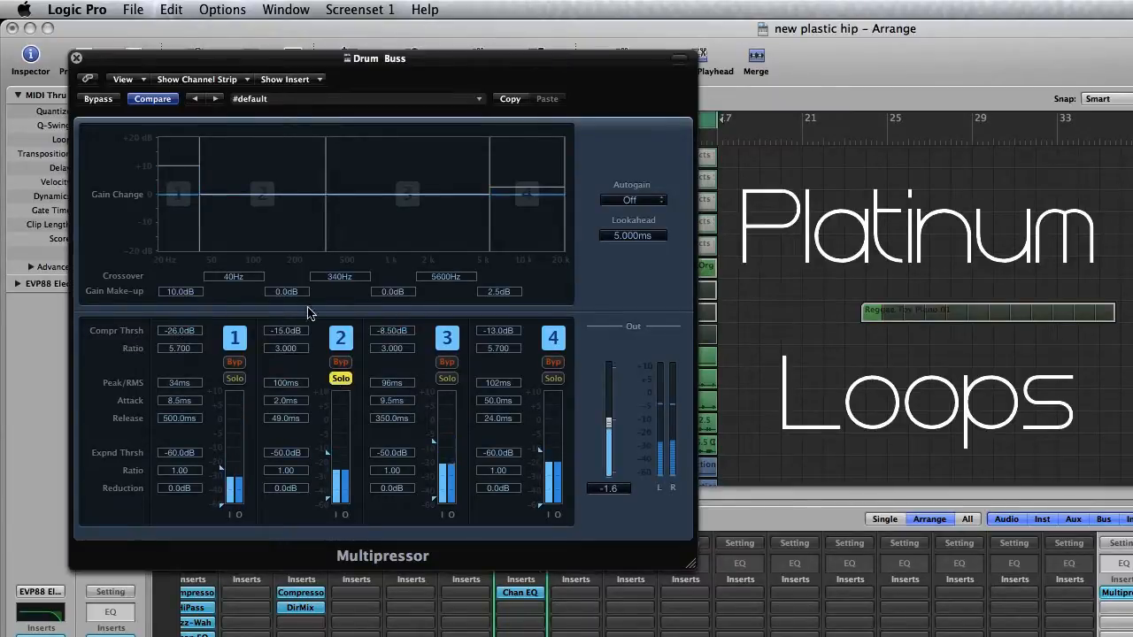
{"action": "left_click_drag", "start_coordinate": [268, 253], "coordinate": [308, 228]}
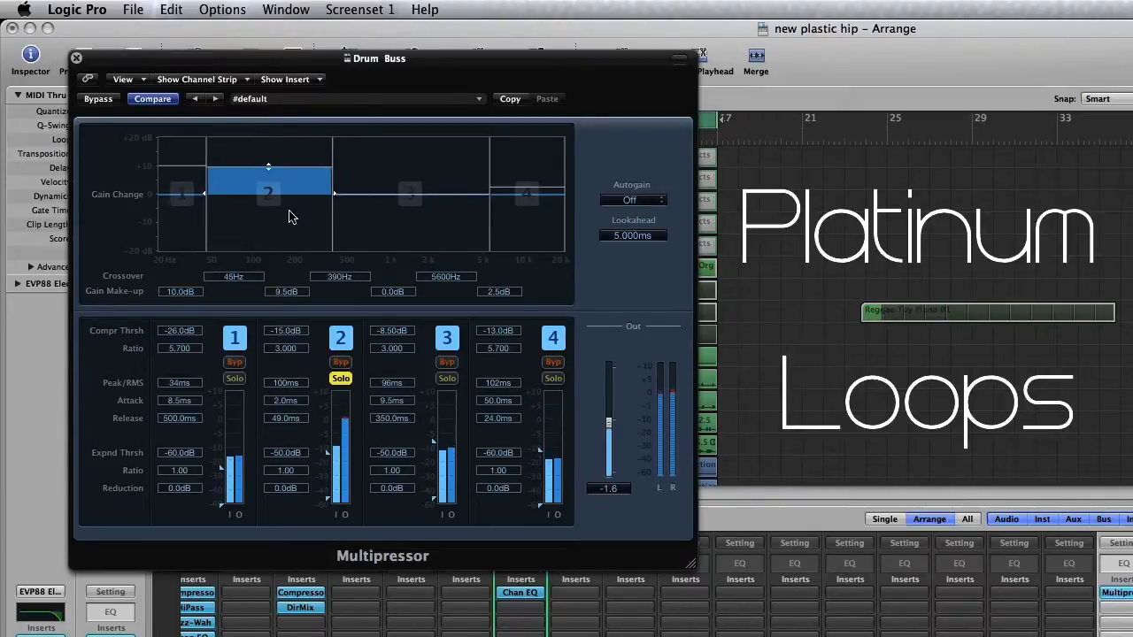
{"action": "left_click_drag", "start_coordinate": [257, 188], "coordinate": [267, 199]}
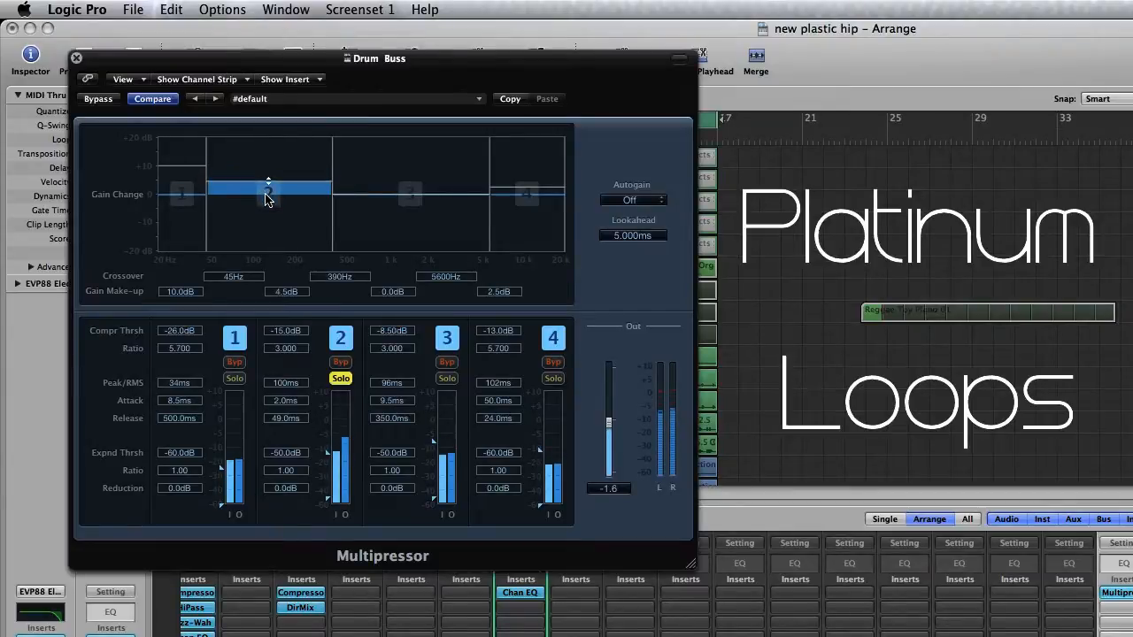
{"action": "left_click", "coordinate": [340, 377]}
{"action": "left_click_drag", "start_coordinate": [270, 182], "coordinate": [275, 192]}
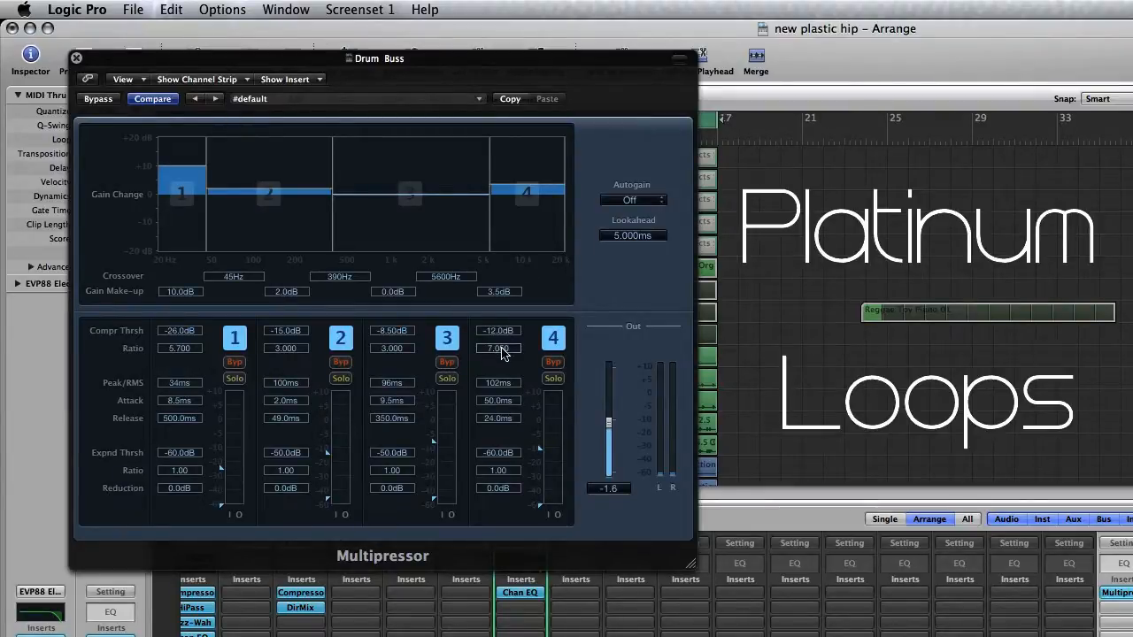
Audition band 4 in solo and set its compressor ratio to 2.911, threshold to -14.5 dB and attack to 17.0 ms.
{"action": "left_click", "coordinate": [553, 379]}
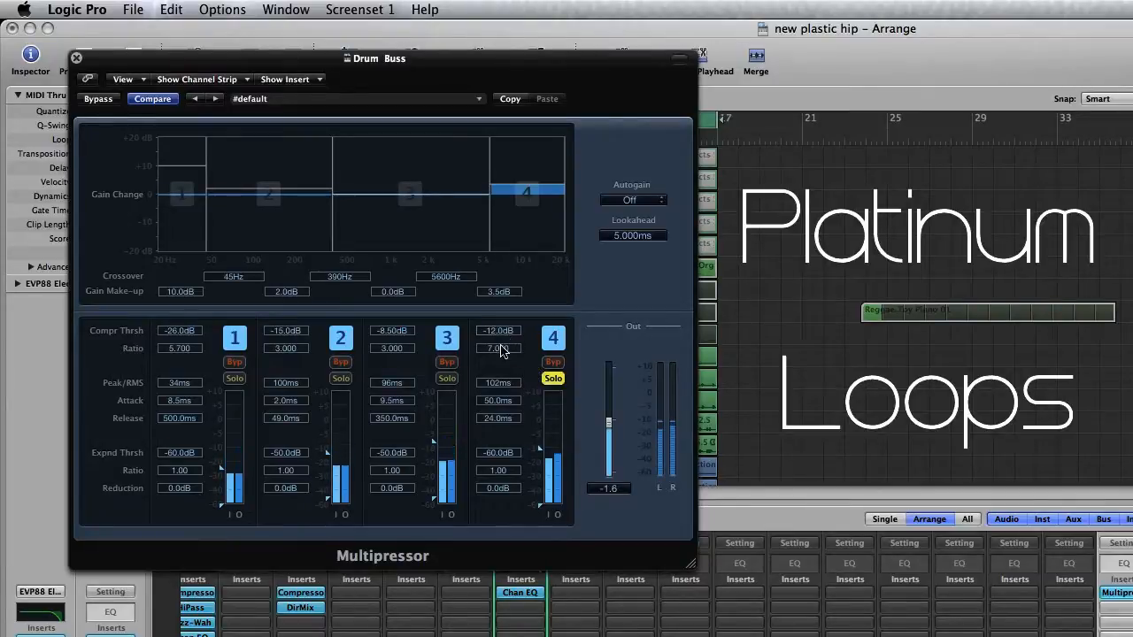
{"action": "mouse_move", "coordinate": [501, 349]}
{"action": "left_mouse_down"}
{"action": "mouse_move", "coordinate": [505, 450]}
{"action": "mouse_move", "coordinate": [517, 366]}
{"action": "mouse_move", "coordinate": [500, 370]}
{"action": "mouse_move", "coordinate": [508, 454]}
{"action": "mouse_move", "coordinate": [506, 352]}
{"action": "left_mouse_up"}
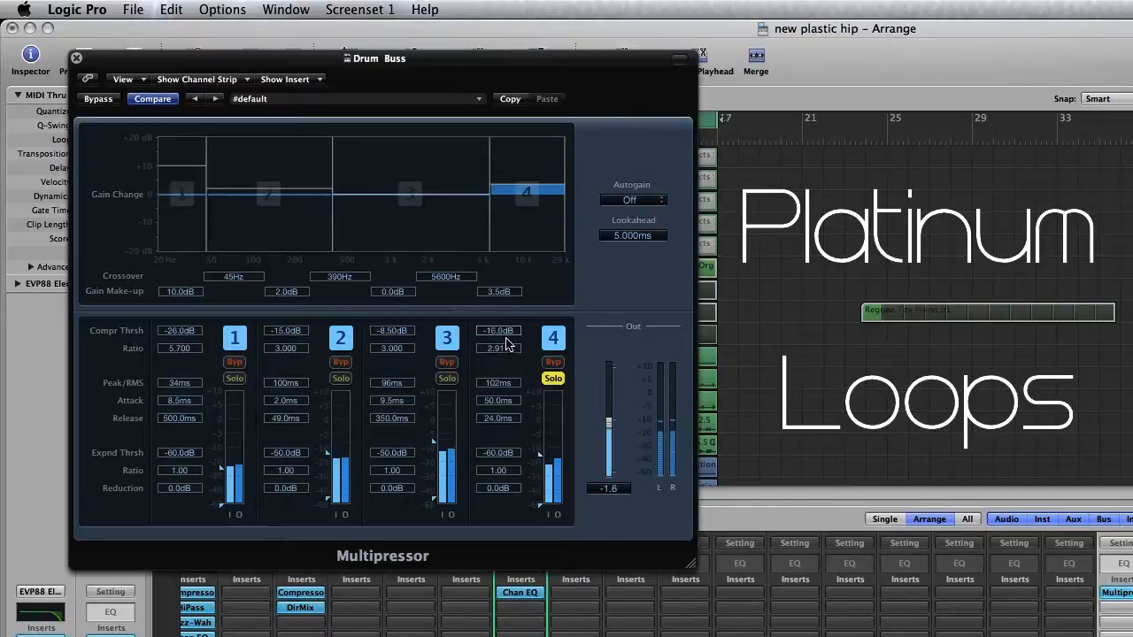
{"action": "left_click_drag", "start_coordinate": [495, 398], "coordinate": [495, 404]}
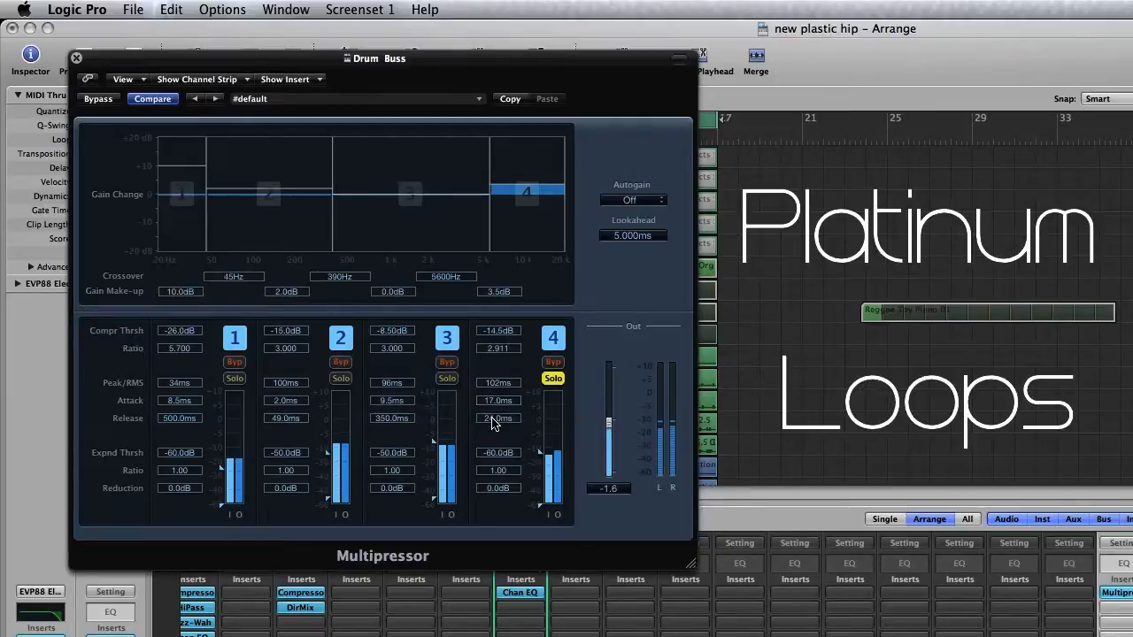
{"action": "left_click", "coordinate": [554, 378]}
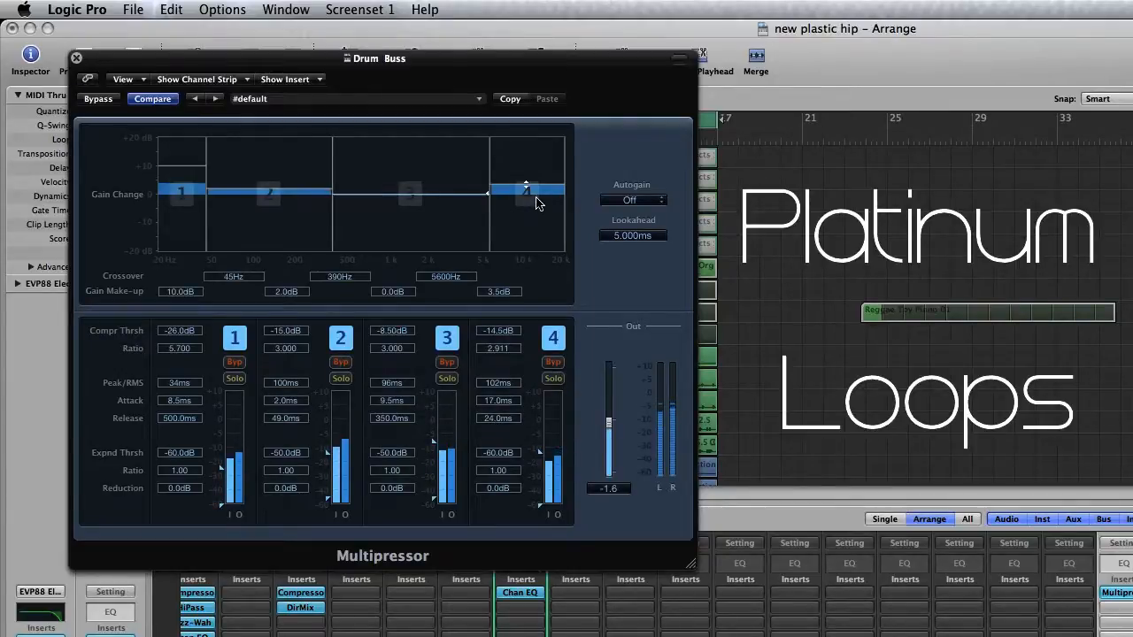
Raise band 4's gain make-up to 6.0 dB.
{"action": "mouse_move", "coordinate": [536, 203]}
{"action": "left_mouse_down"}
{"action": "mouse_move", "coordinate": [534, 166]}
{"action": "mouse_move", "coordinate": [533, 183]}
{"action": "left_mouse_up"}
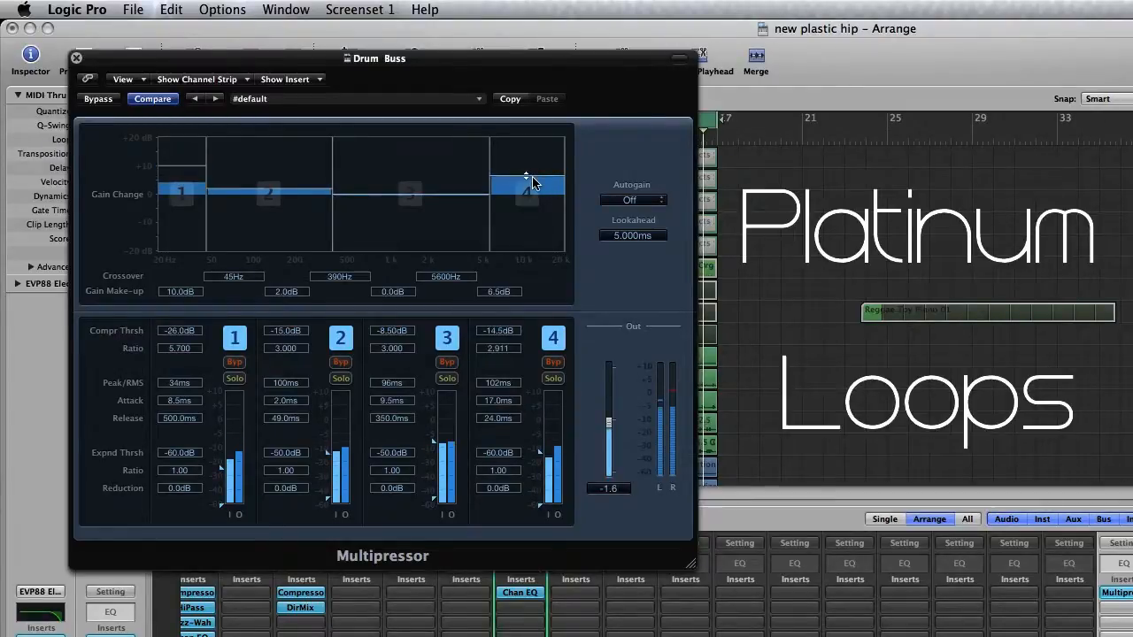
{"action": "left_click_drag", "start_coordinate": [532, 183], "coordinate": [531, 184]}
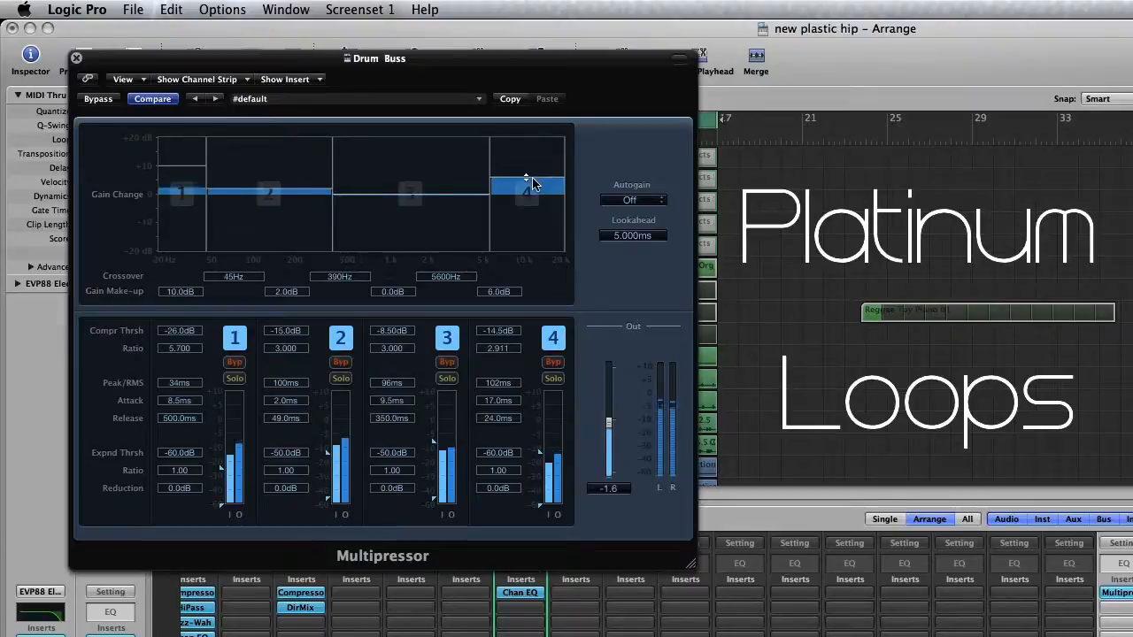